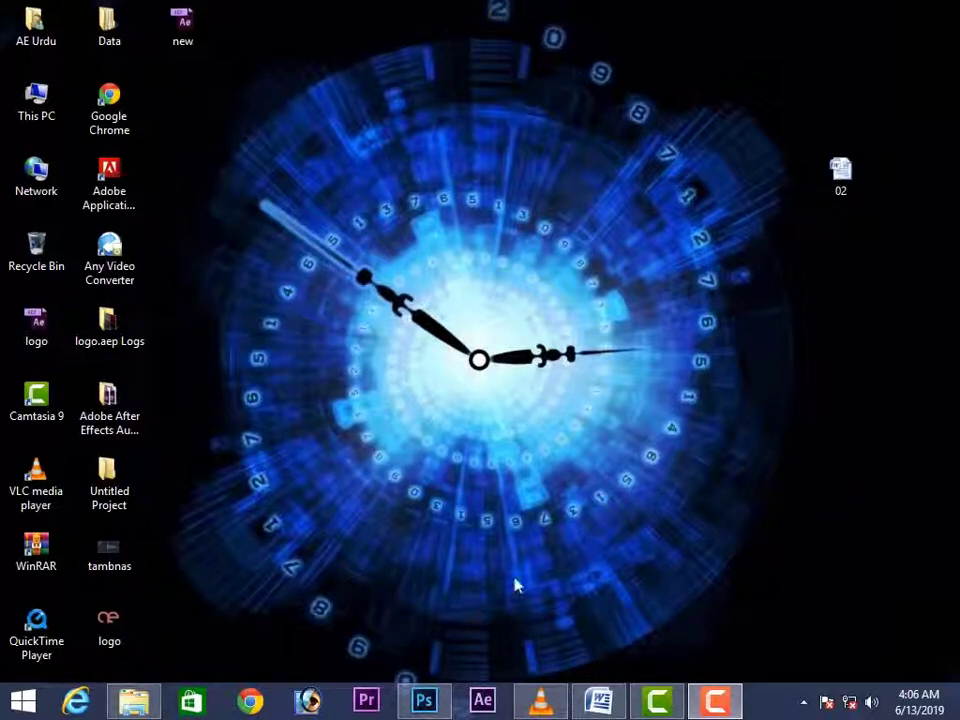
Step: Leave the lesson slides and return to Photoshop's start screen with its document presets
left_click(603, 702)
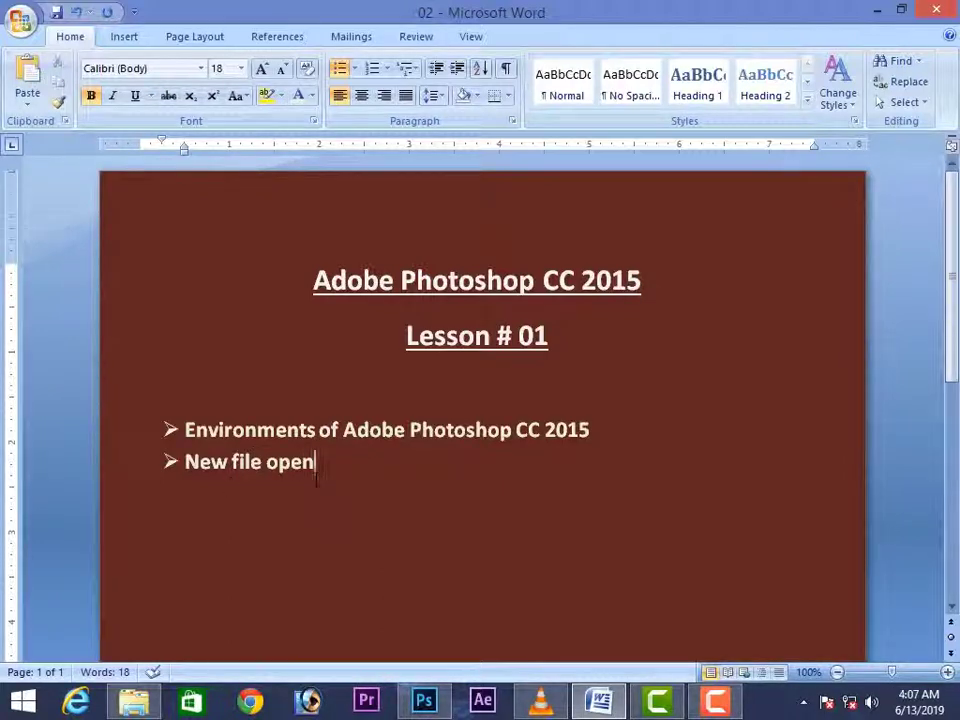
left_click(877, 10)
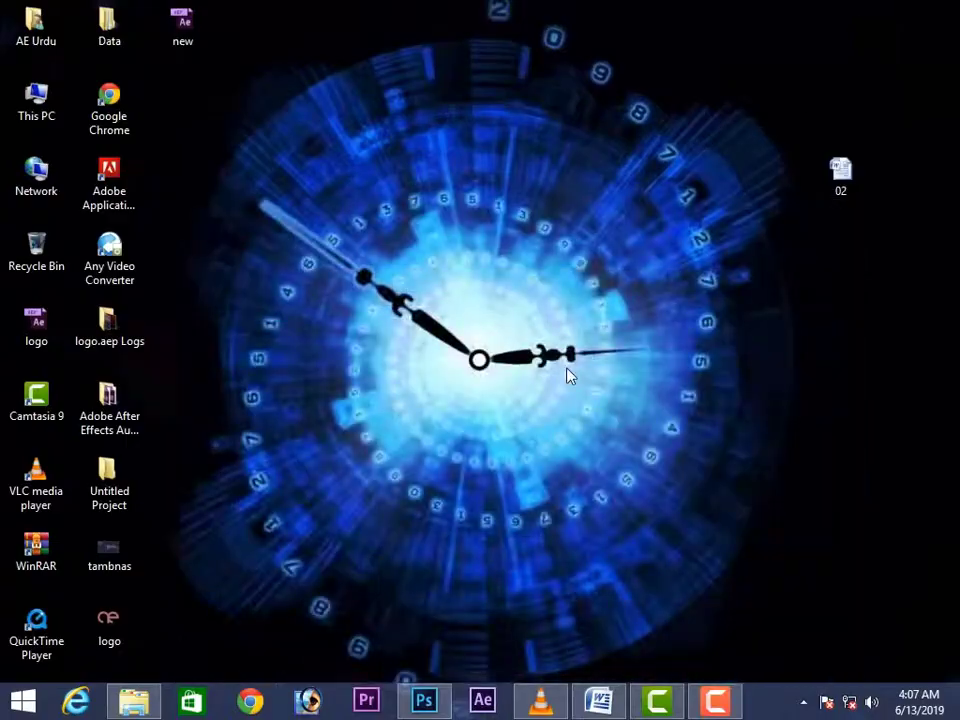
left_click(424, 701)
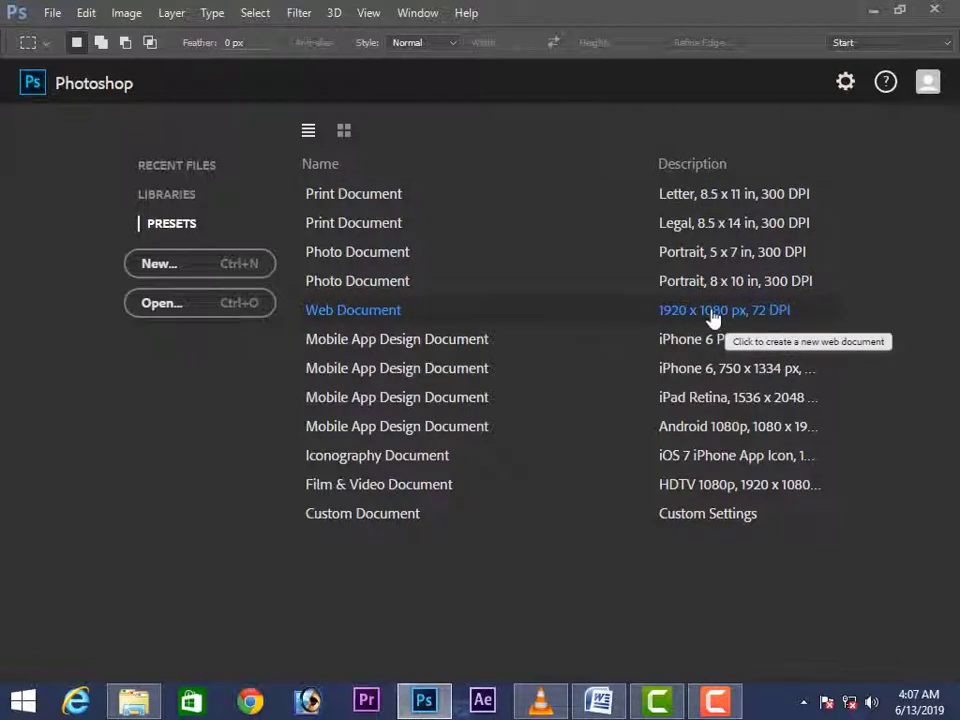
Step: Set up a new document named 'file': 7 × 5 inches, 300 pixels/inch, RGB Color, white background
left_click(193, 273)
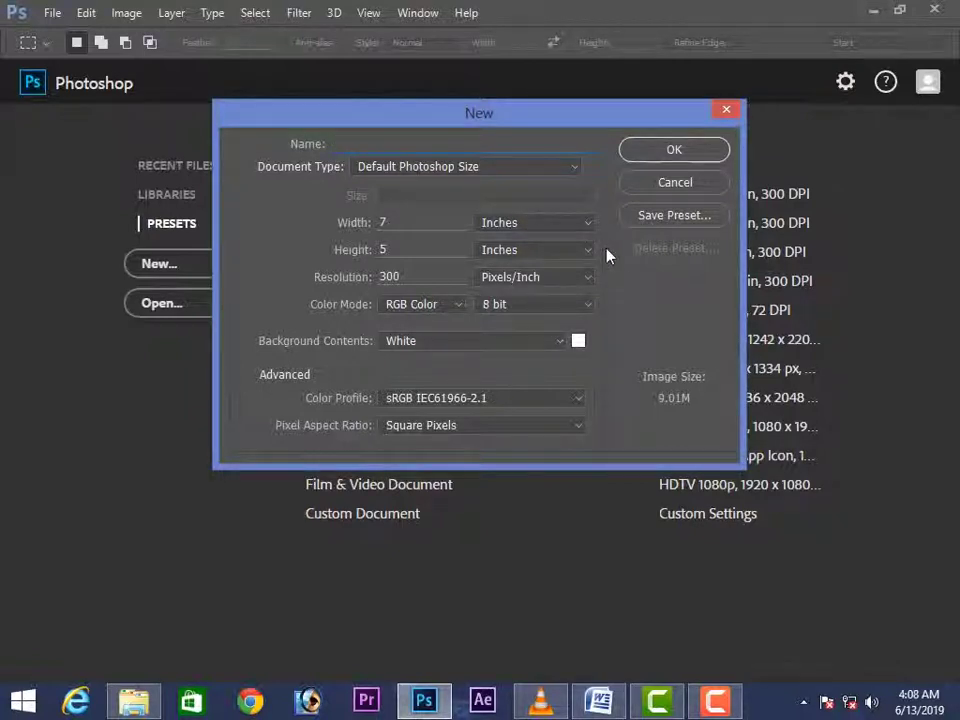
type("file")
left_click(534, 172)
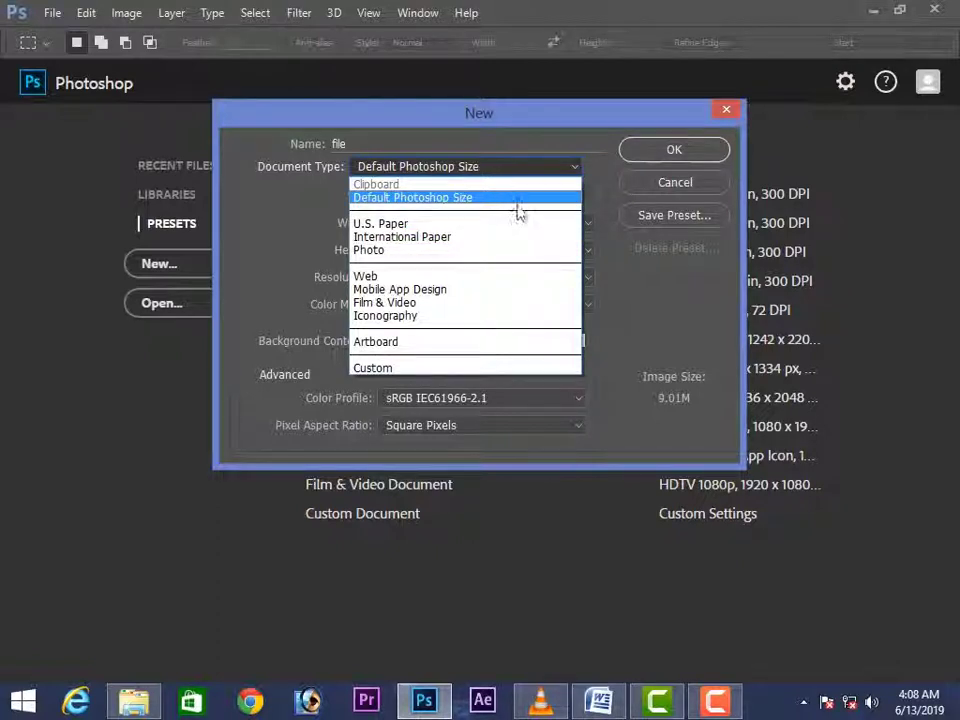
left_click(304, 216)
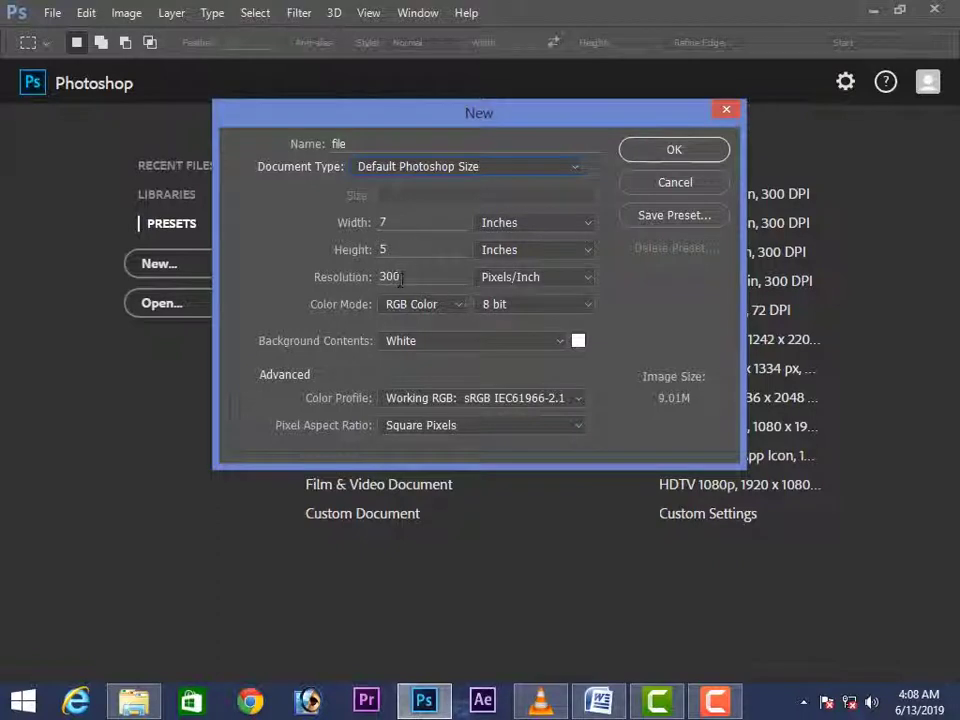
left_click(557, 224)
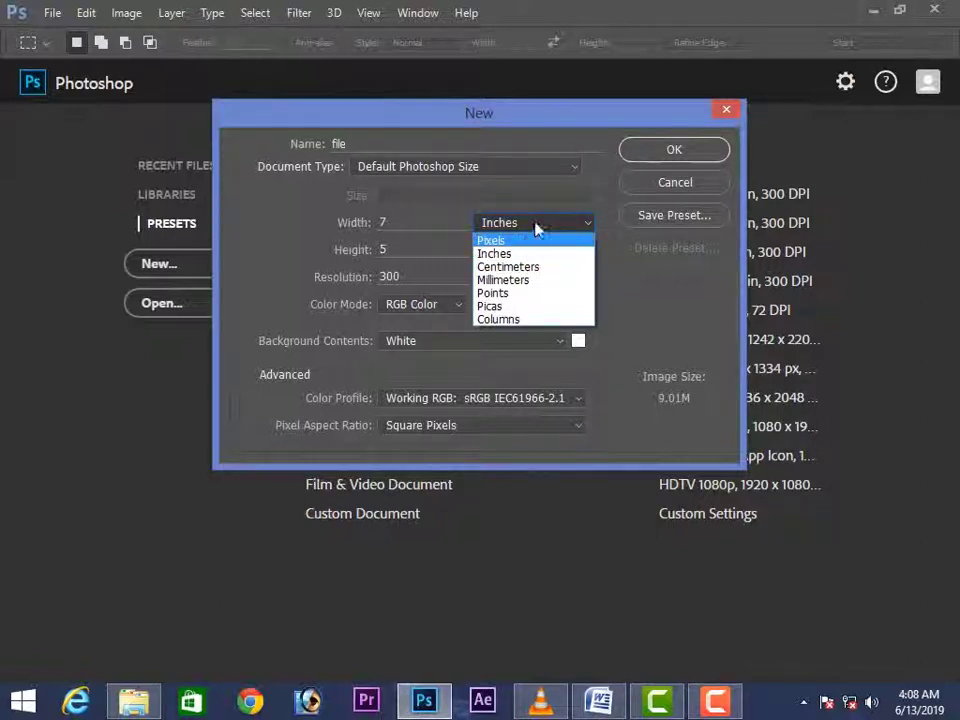
left_click(535, 224)
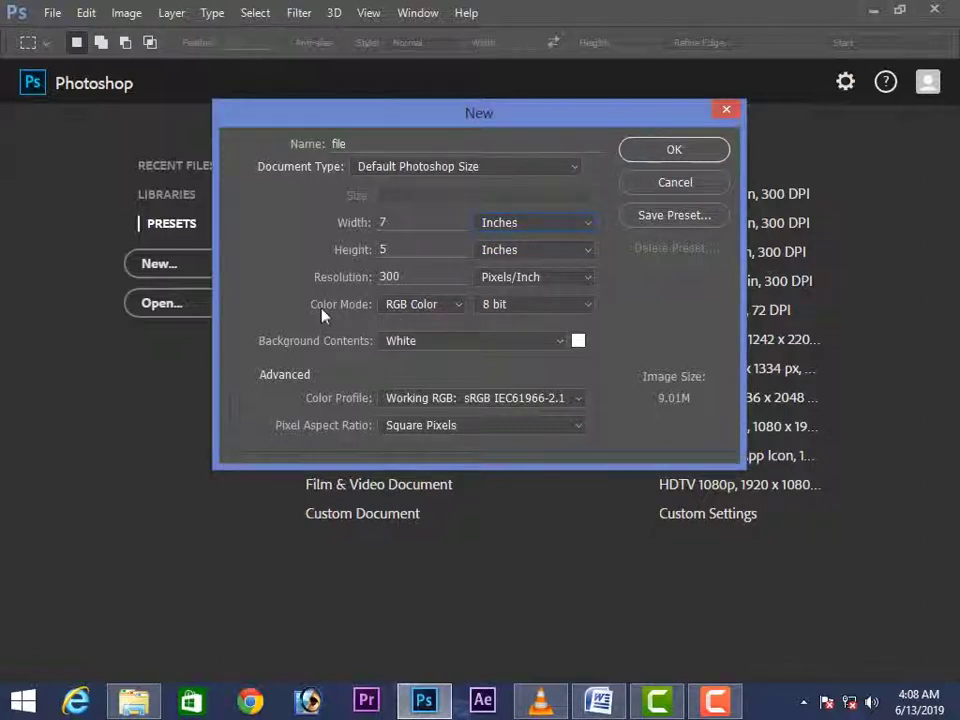
left_click(428, 312)
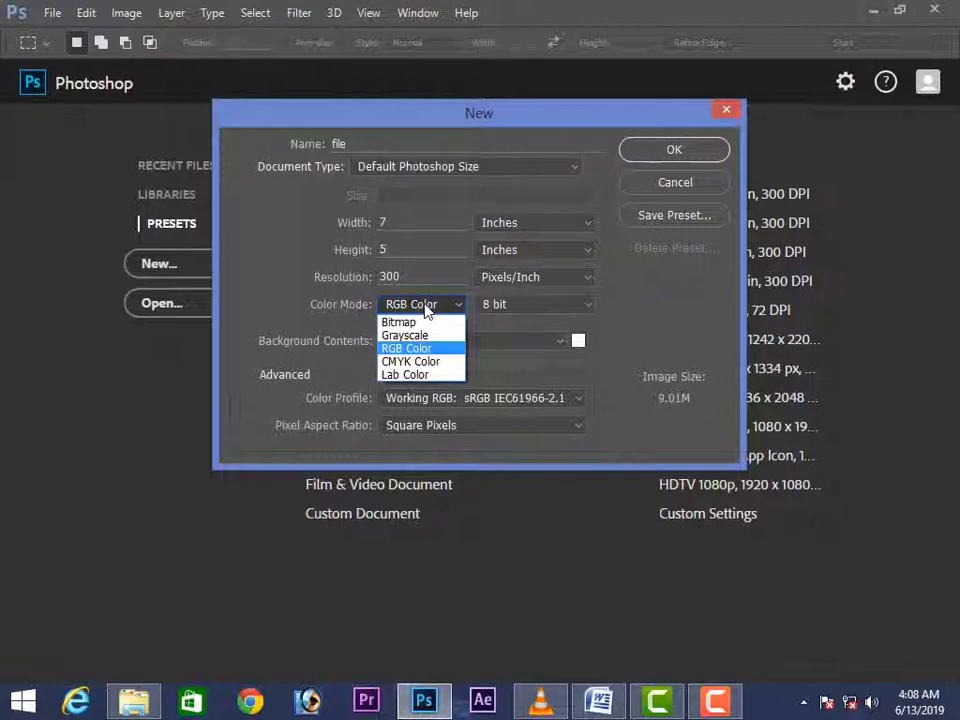
left_click(677, 150)
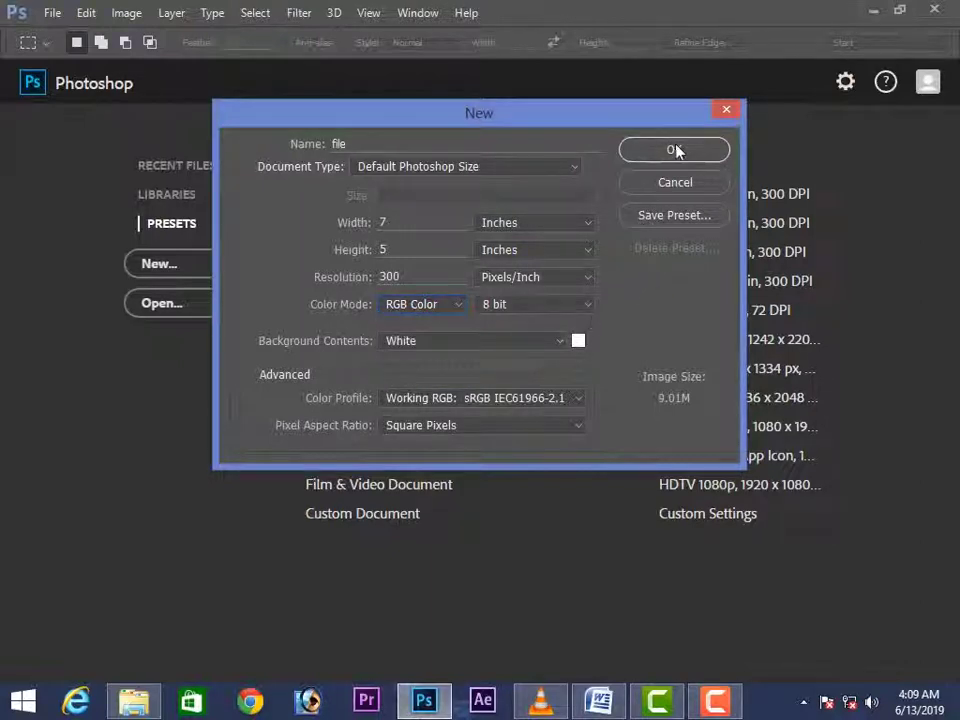
Step: Create the blank 'file' document and switch the selection mode to Add to selection
left_click(675, 150)
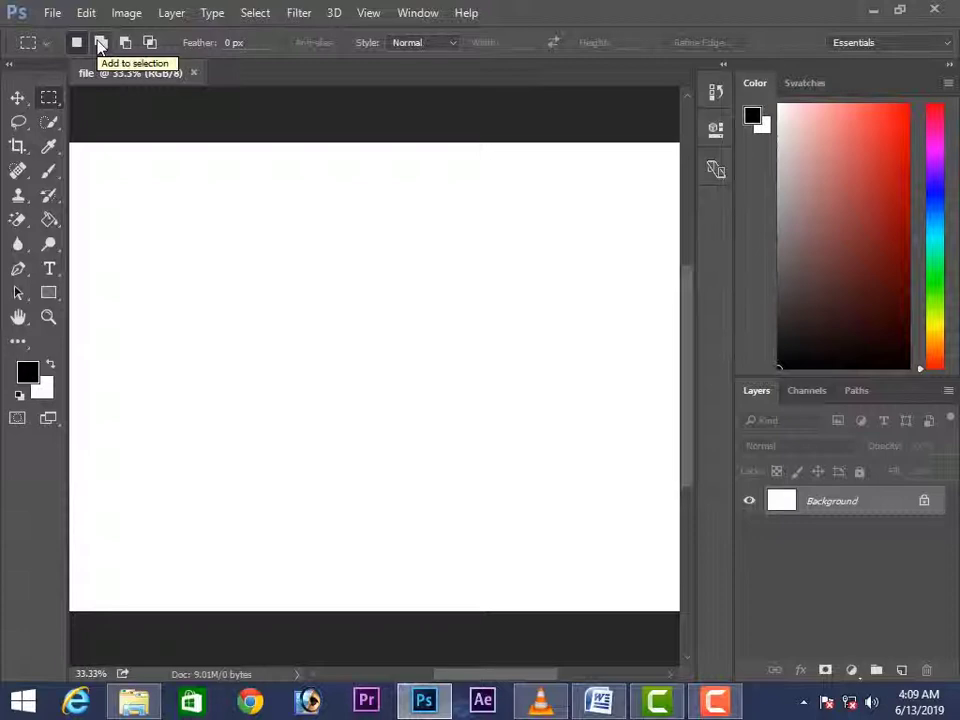
left_click(100, 42)
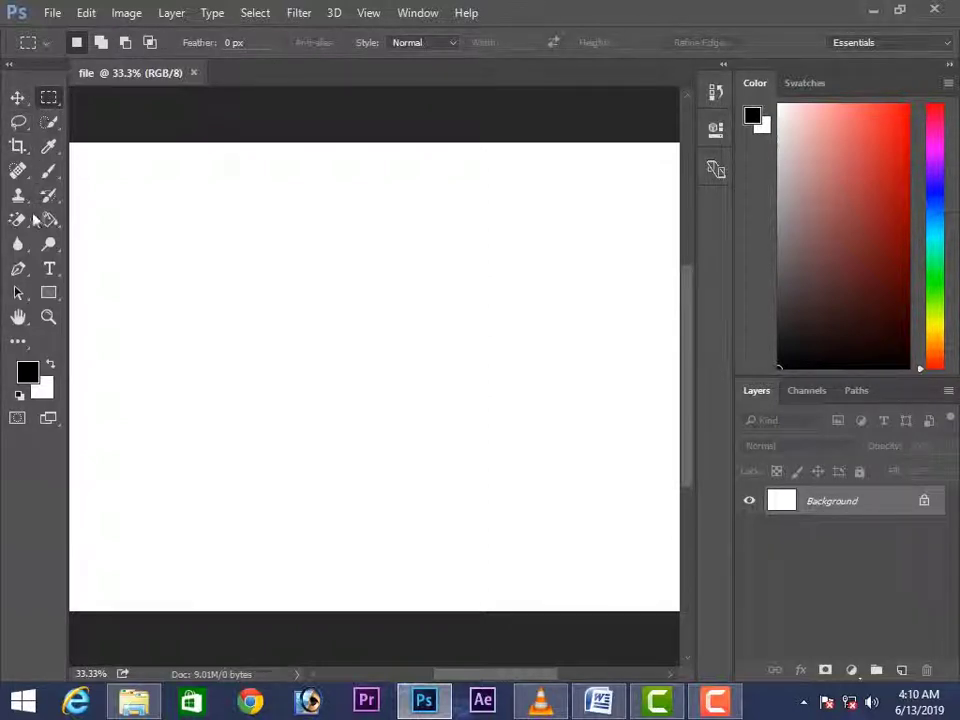
Step: Toggle the toolbar between single and double columns
left_click(8, 66)
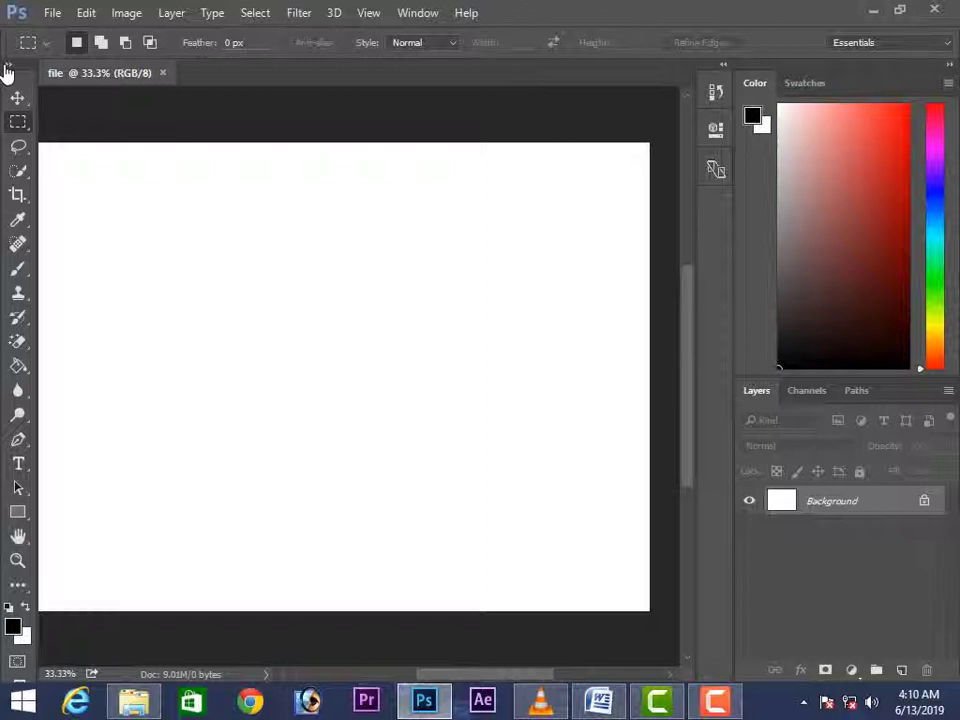
left_click(6, 67)
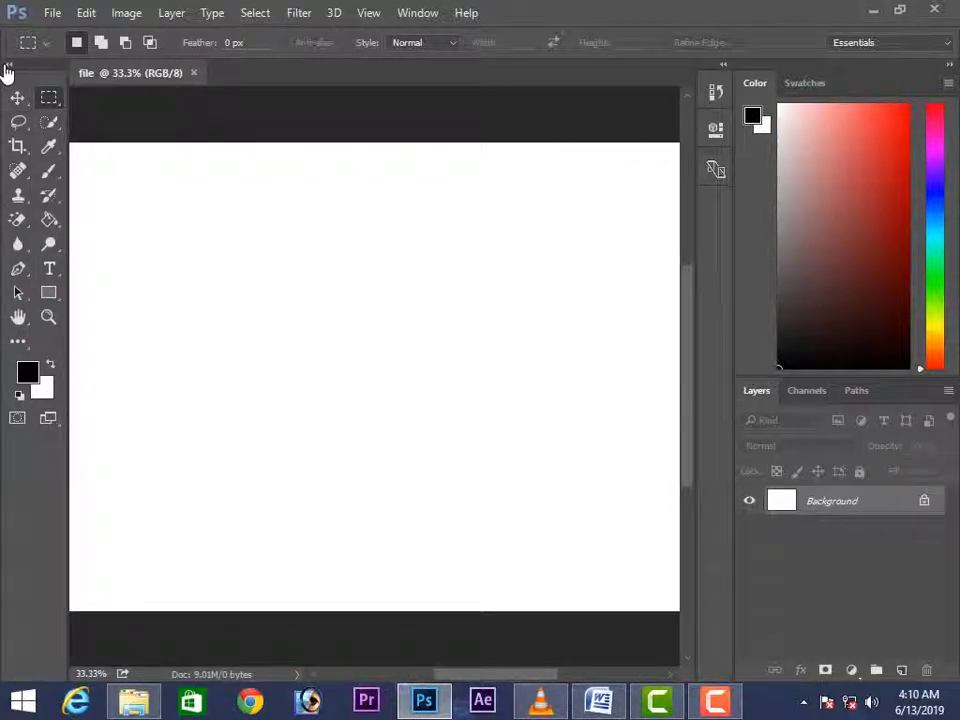
left_click(7, 67)
left_click(7, 67)
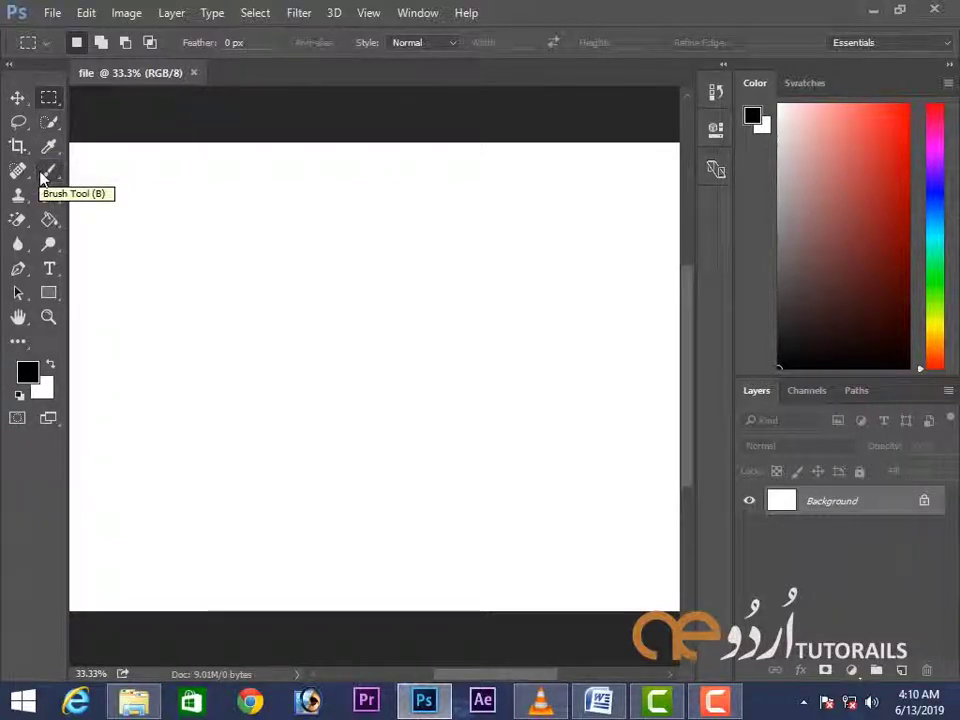
Step: Try the Brush and Paint Bucket tools, ending with the Dodge tool active
left_click(43, 175)
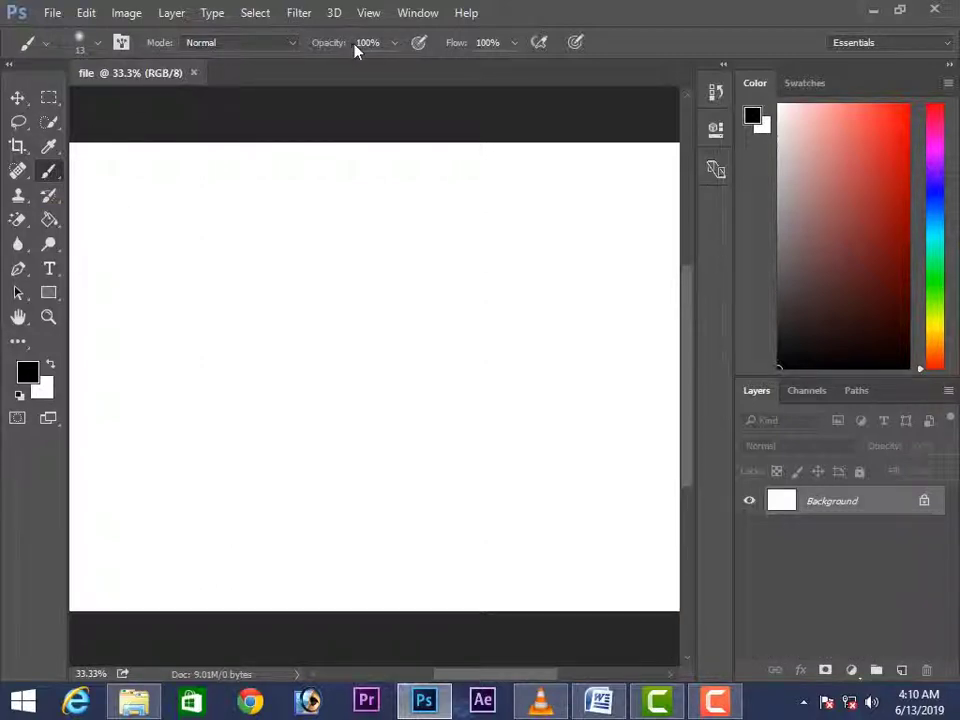
left_click(712, 703)
left_click(872, 622)
left_click(50, 219)
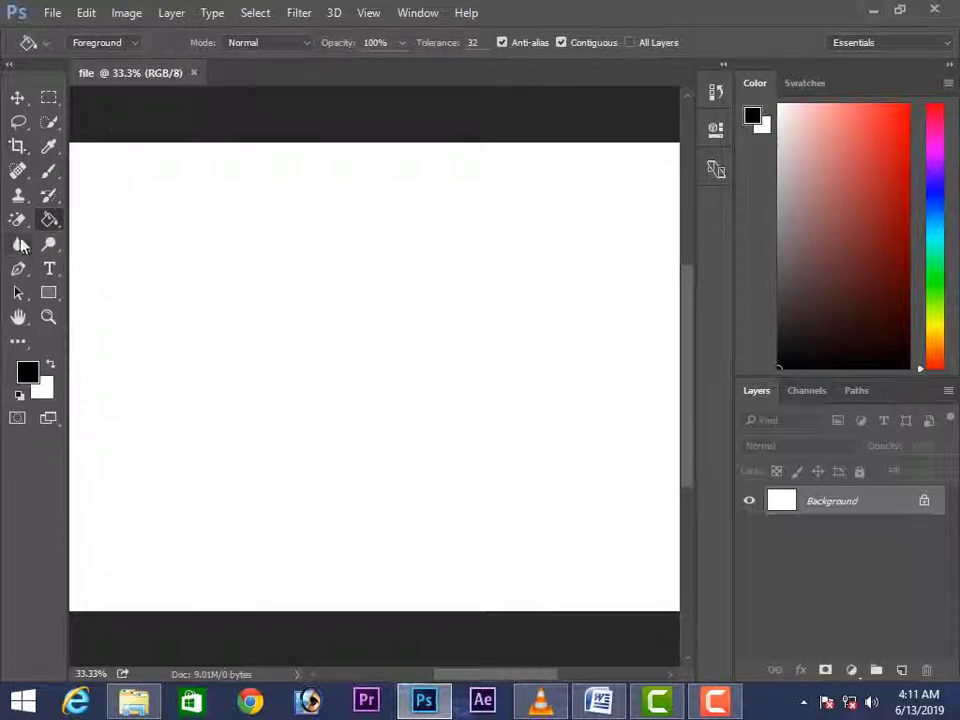
left_click(48, 245)
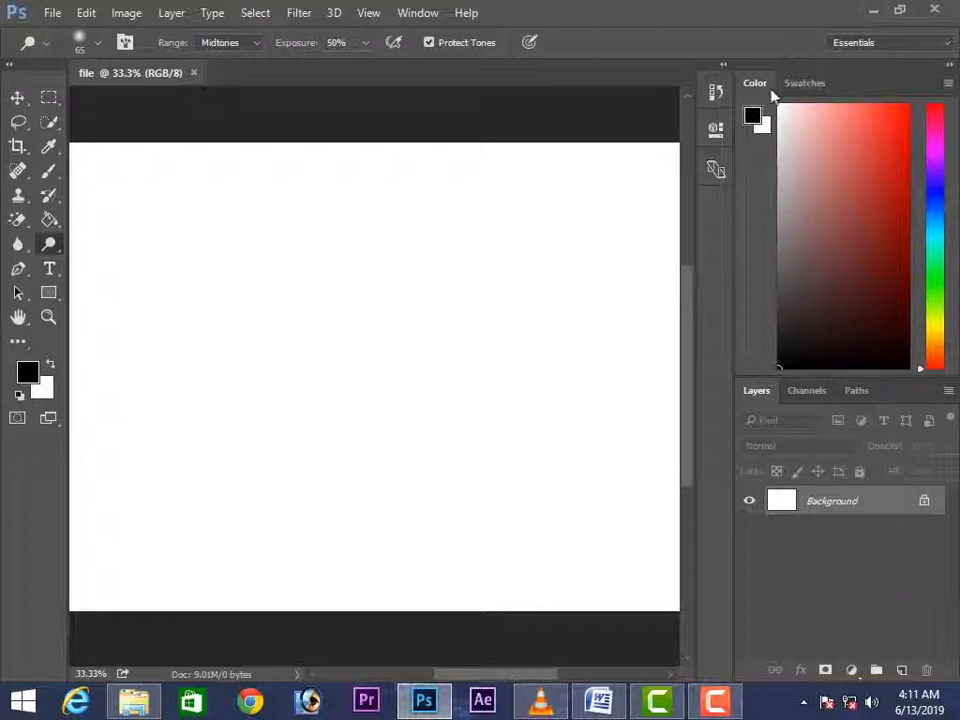
Step: Look through the Swatches, Color, Channels, Layers and Paths panels
left_click(803, 86)
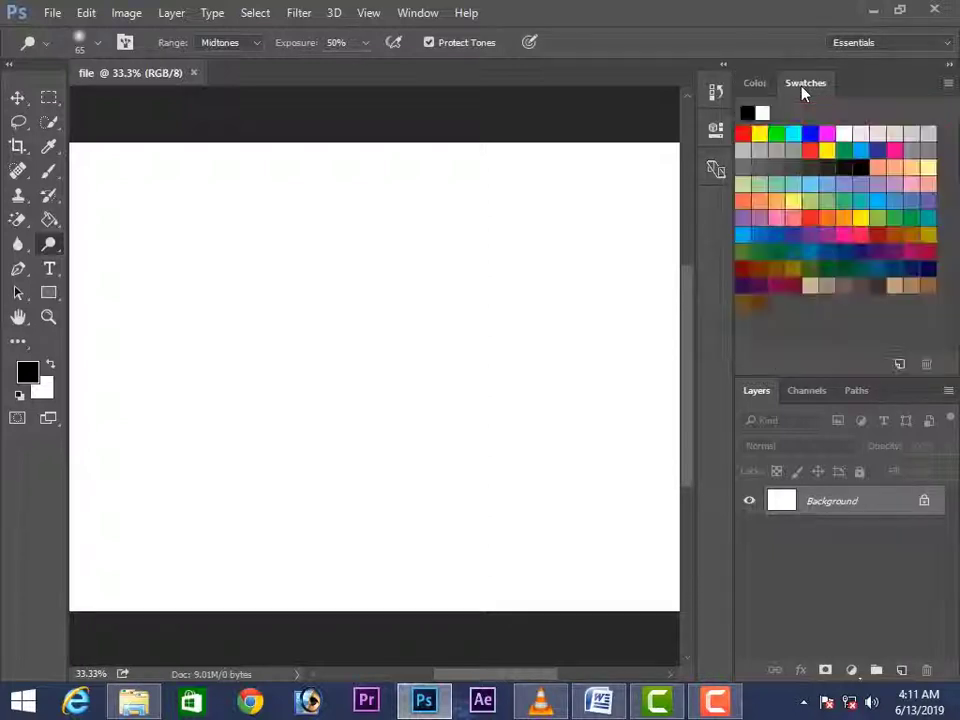
left_click(757, 86)
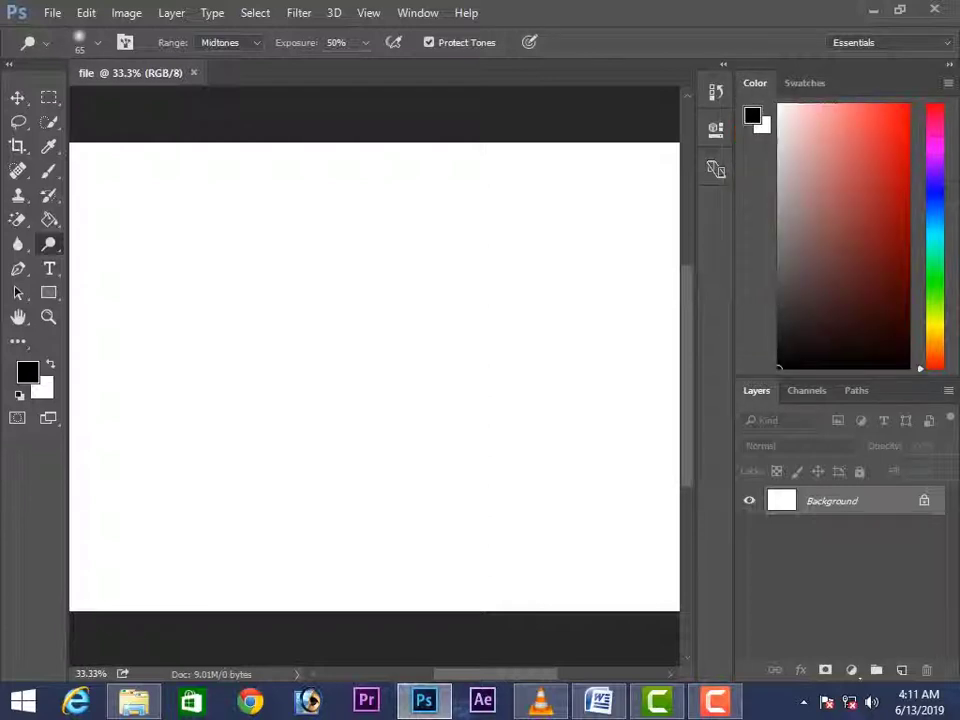
left_click(806, 393)
left_click(765, 393)
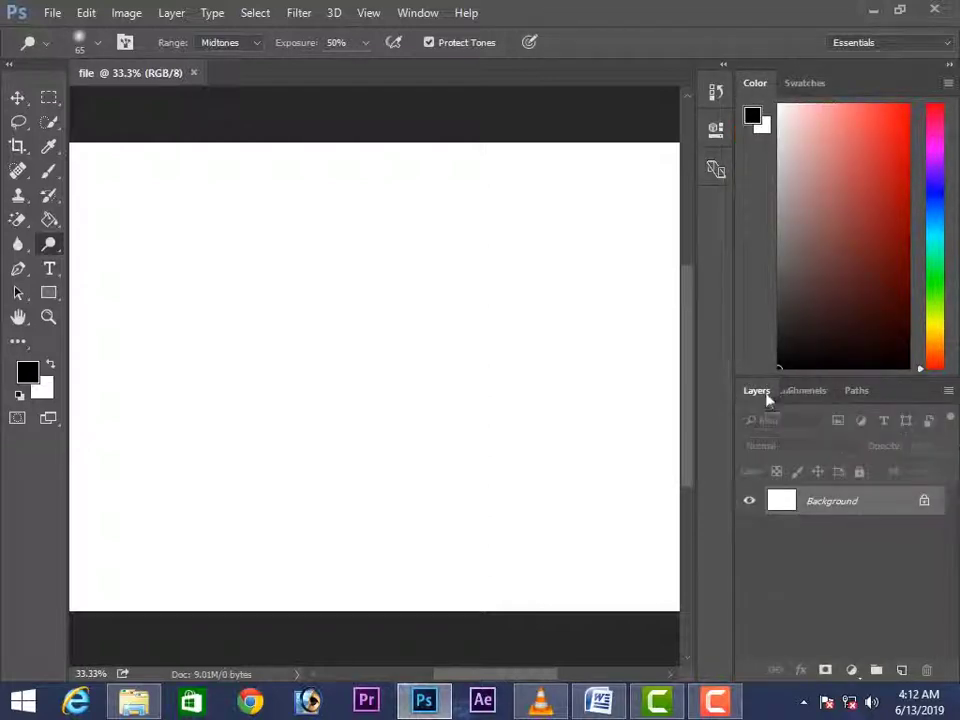
left_click(857, 393)
left_click(800, 393)
left_click(767, 393)
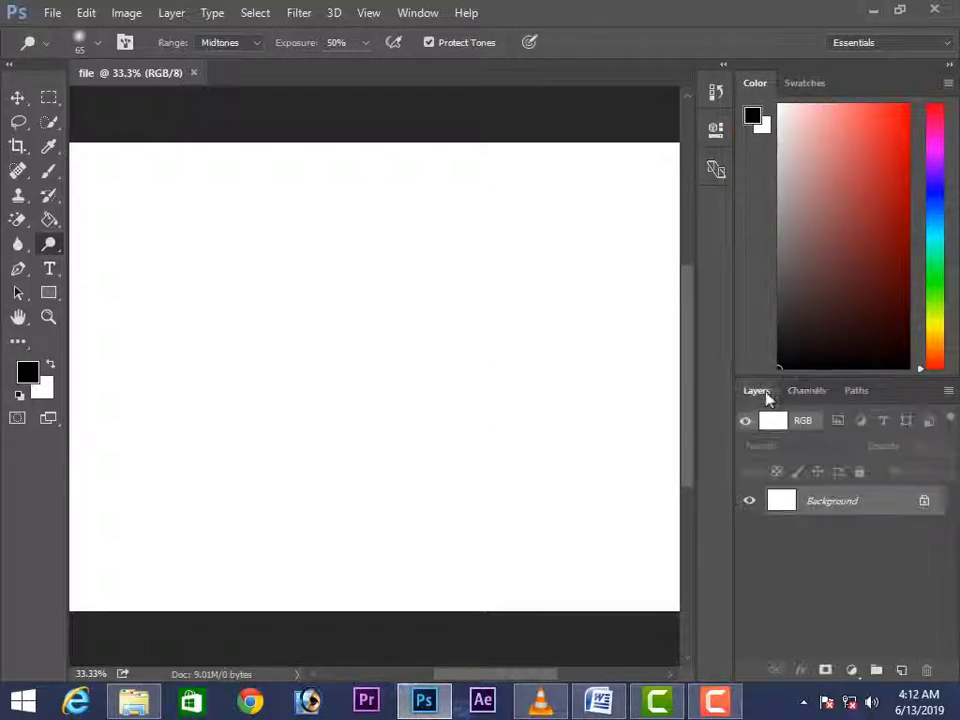
mouse_move(692, 364)
left_mouse_down()
mouse_move(697, 455)
mouse_move(692, 256)
mouse_move(701, 452)
mouse_move(701, 390)
left_mouse_up()
mouse_move(490, 683)
left_mouse_down()
mouse_move(523, 681)
mouse_move(452, 681)
mouse_move(467, 686)
mouse_move(447, 692)
mouse_move(476, 686)
mouse_move(450, 690)
left_mouse_up()
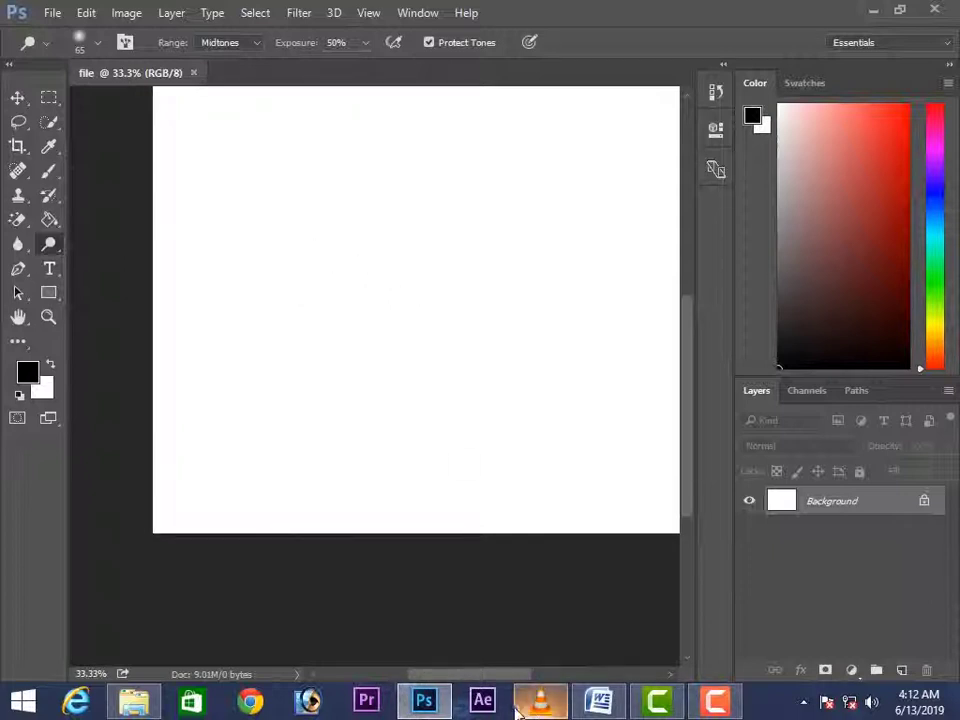
left_click_drag(471, 686, 482, 686)
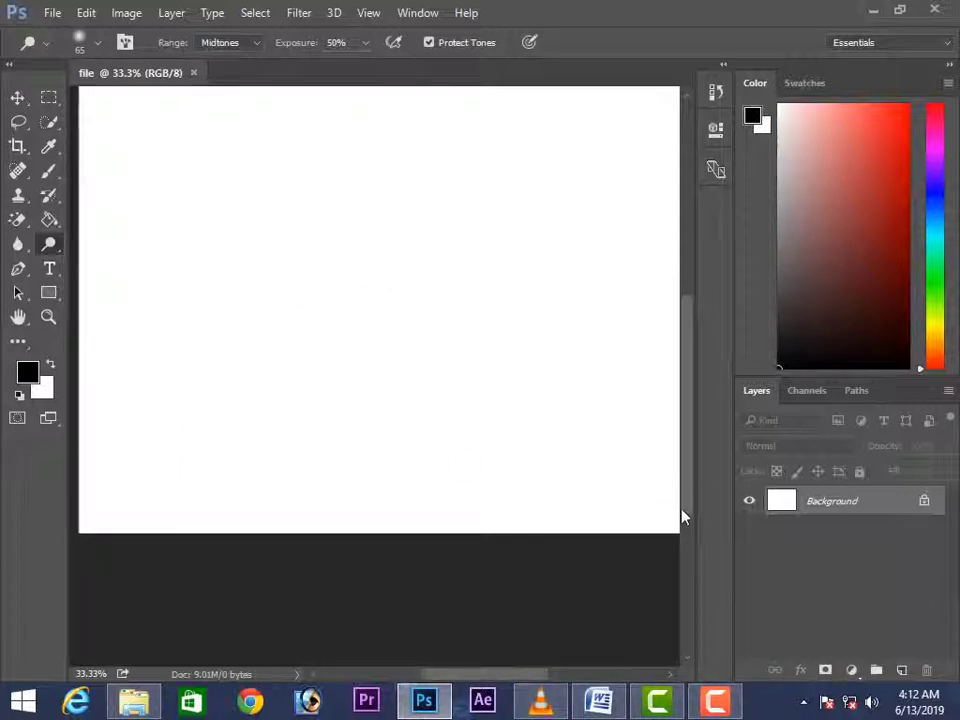
mouse_move(684, 514)
left_mouse_down()
mouse_move(694, 460)
mouse_move(698, 470)
left_mouse_up()
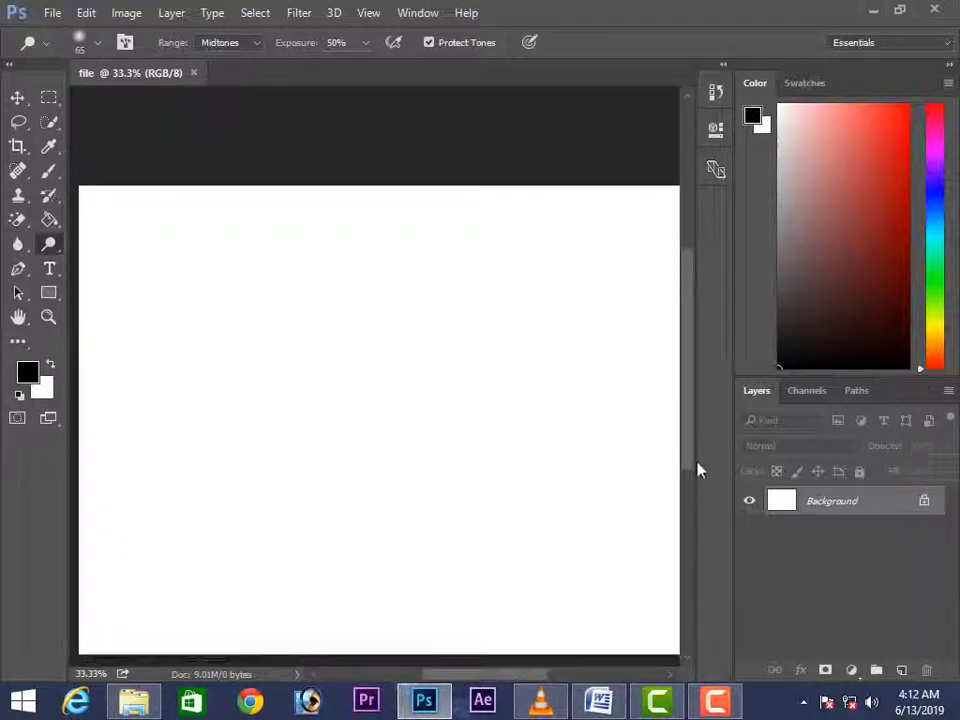